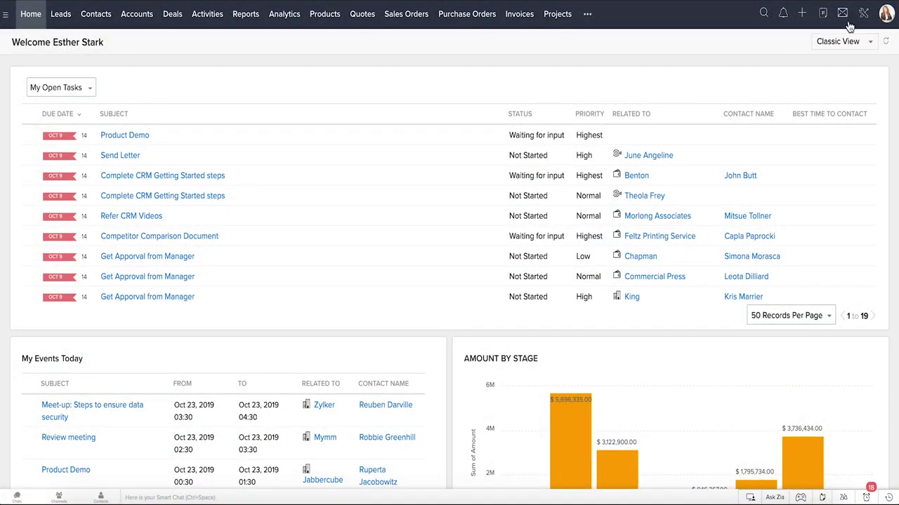
Save the Zylker Inc company details and view the Monday–Sunday, 24-hour business hours.
click(866, 20)
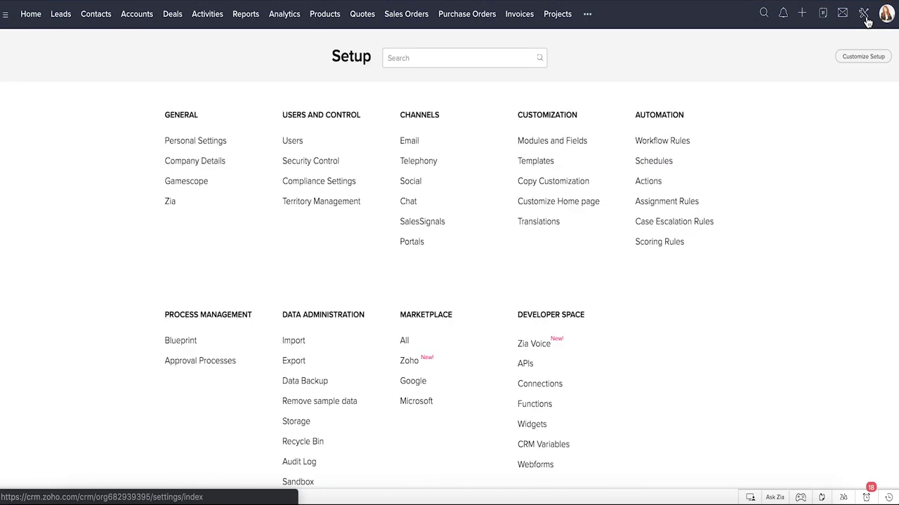
click(208, 169)
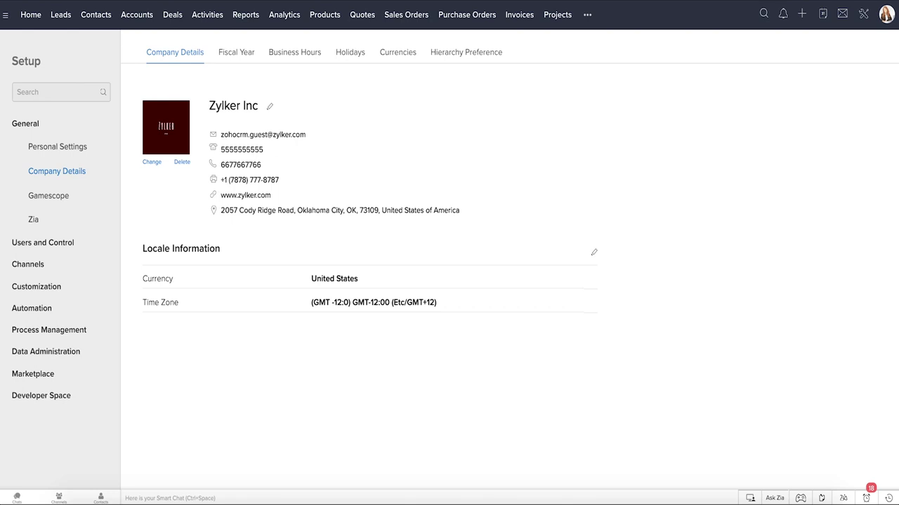
click(270, 106)
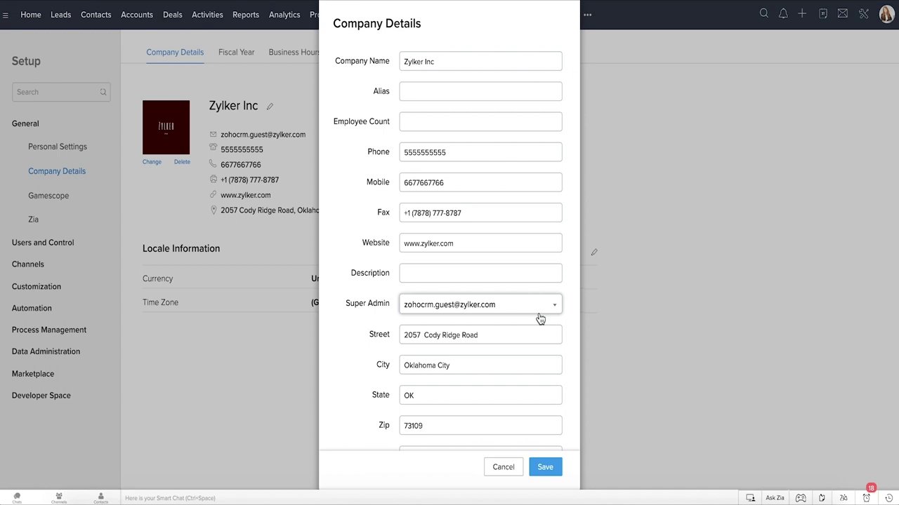
click(545, 466)
click(290, 61)
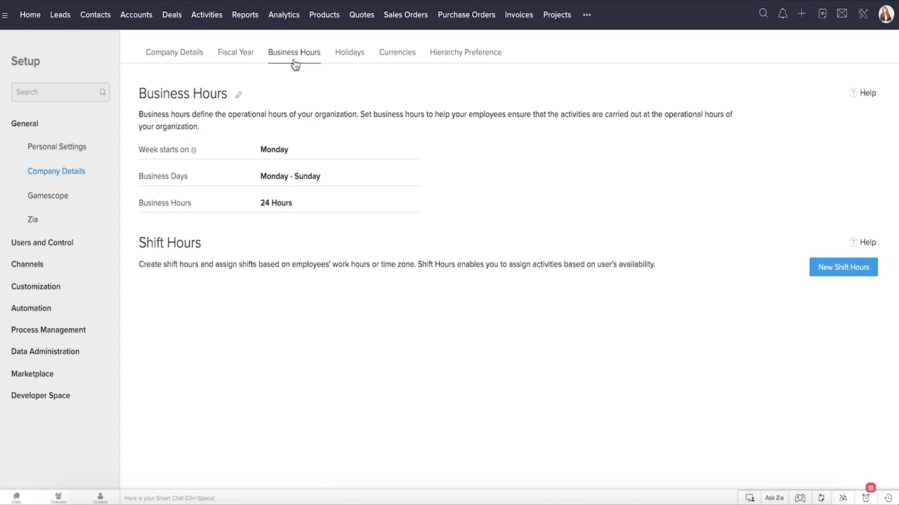
Review the home currency, fiscal year and hierarchy preference settings without changing anything.
click(399, 56)
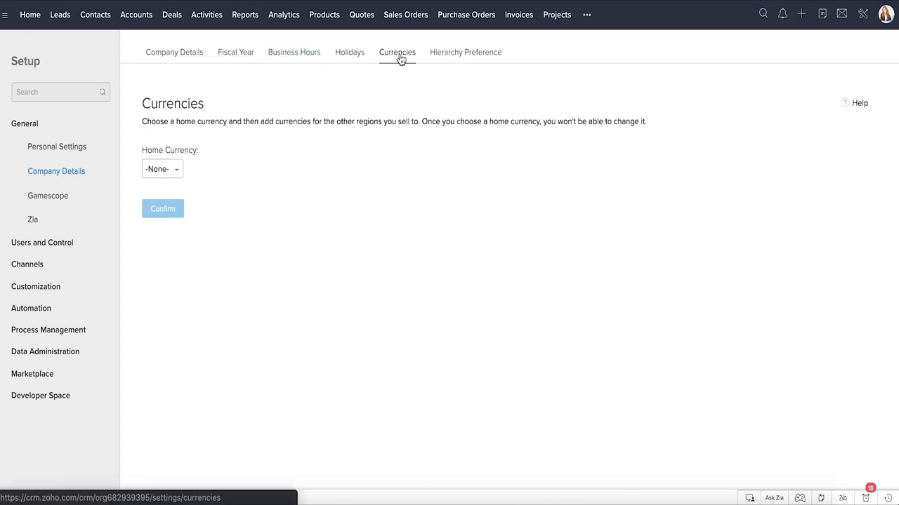
click(178, 172)
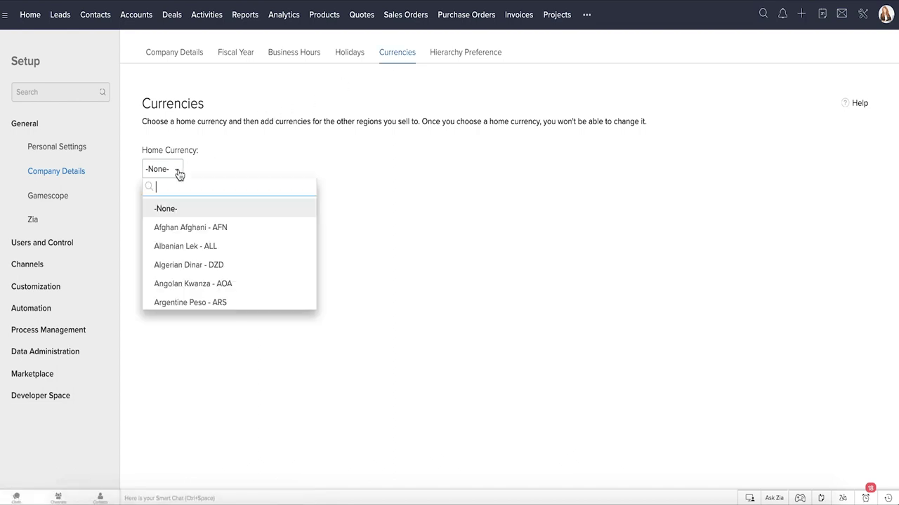
click(179, 175)
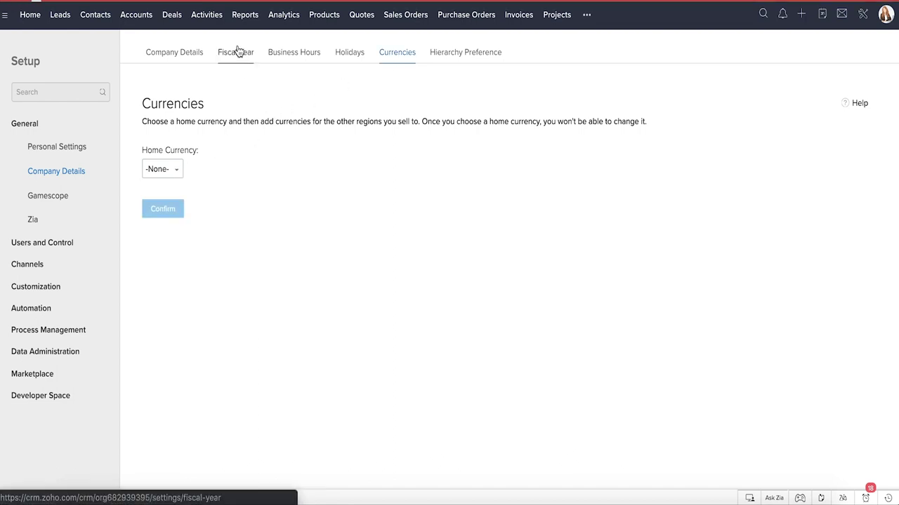
click(238, 52)
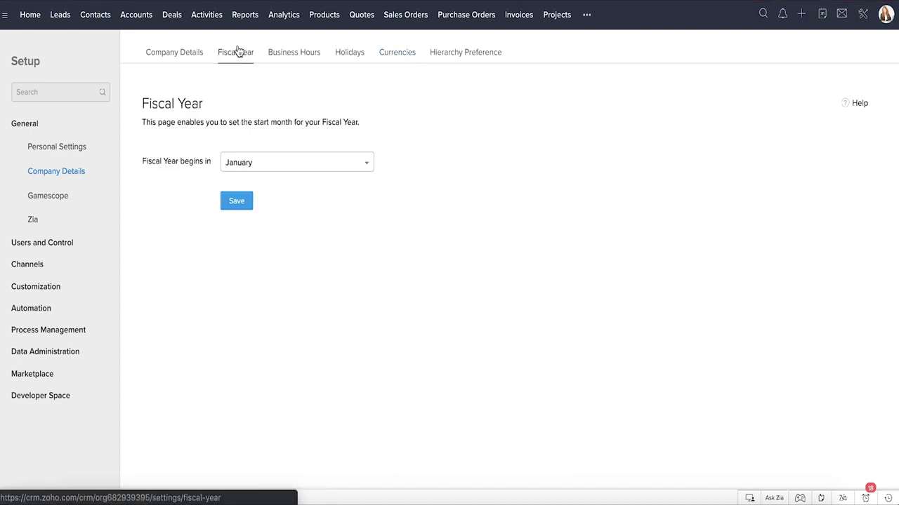
click(449, 60)
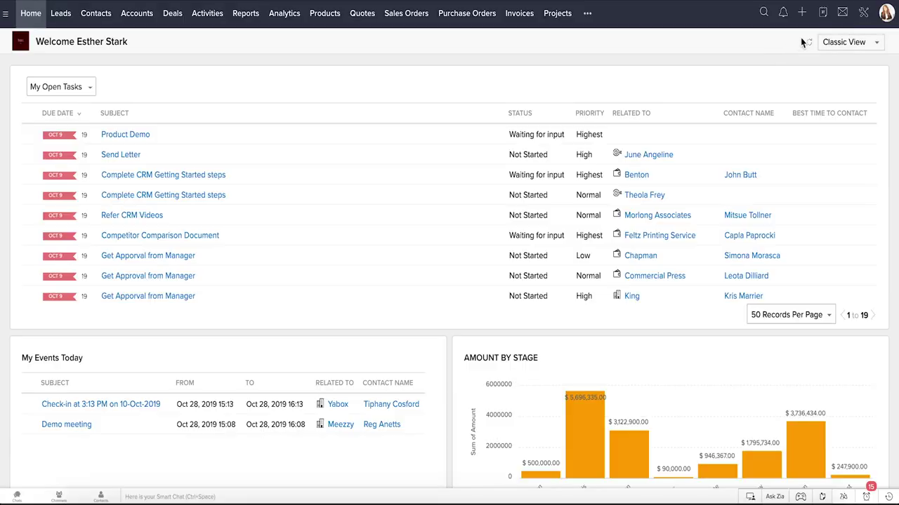
click(865, 16)
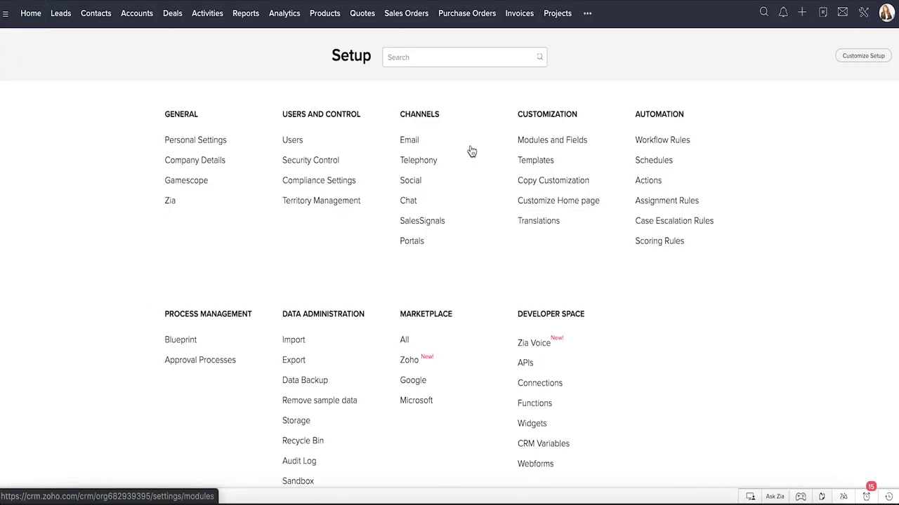
click(333, 163)
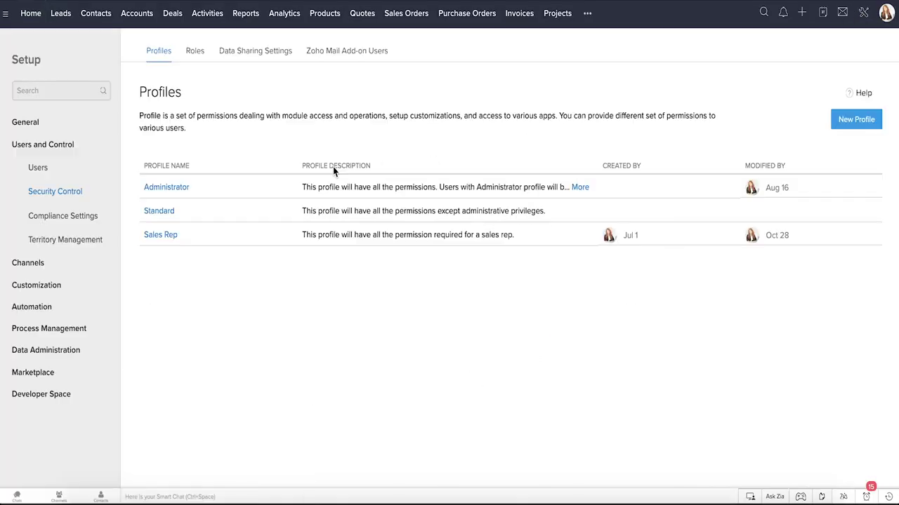
click(198, 58)
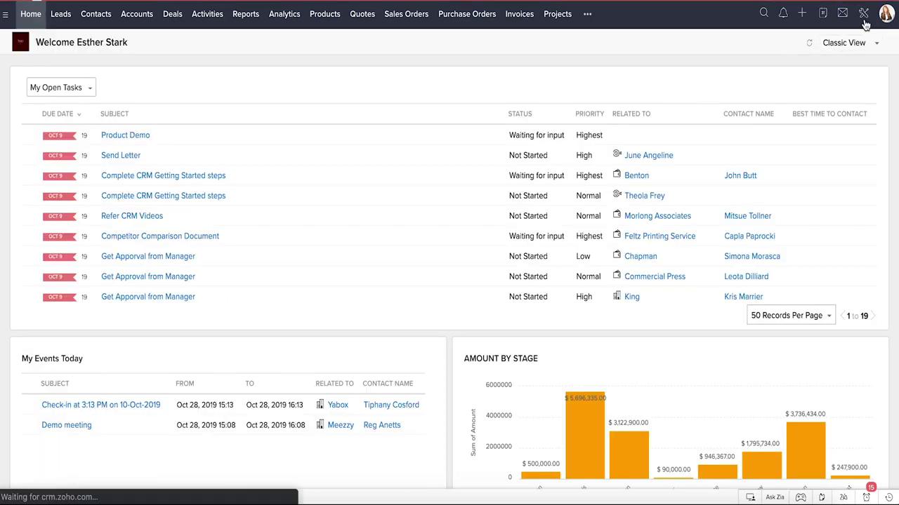
Inspect the Sales Rep profile's Leads and admin-level permissions, then open the Add New User form.
click(864, 18)
click(336, 164)
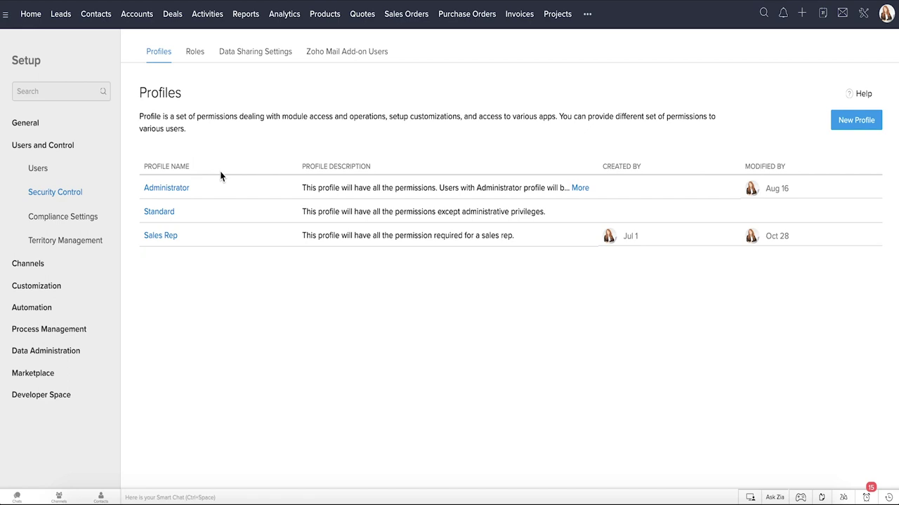
click(170, 236)
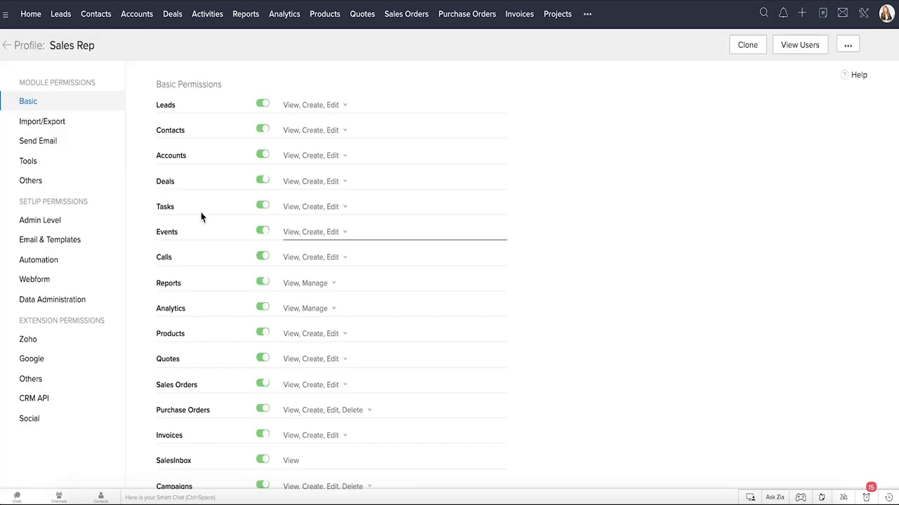
click(336, 107)
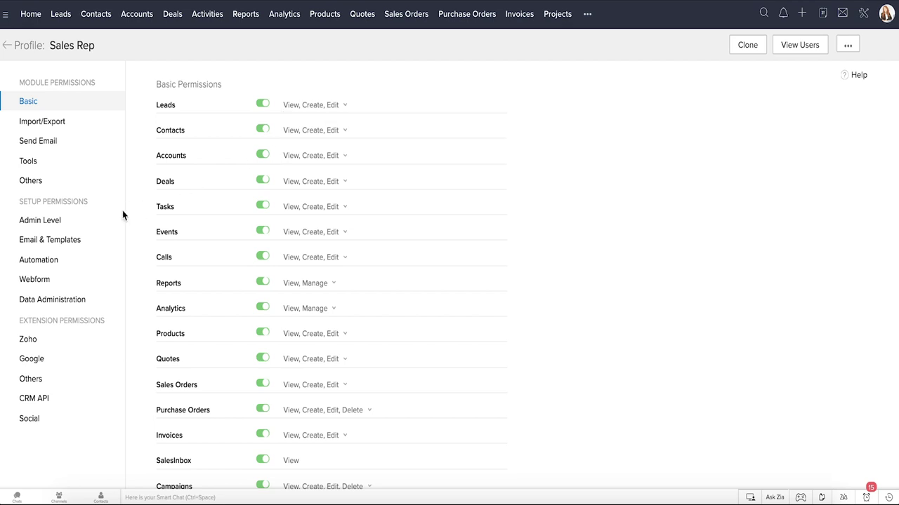
click(96, 226)
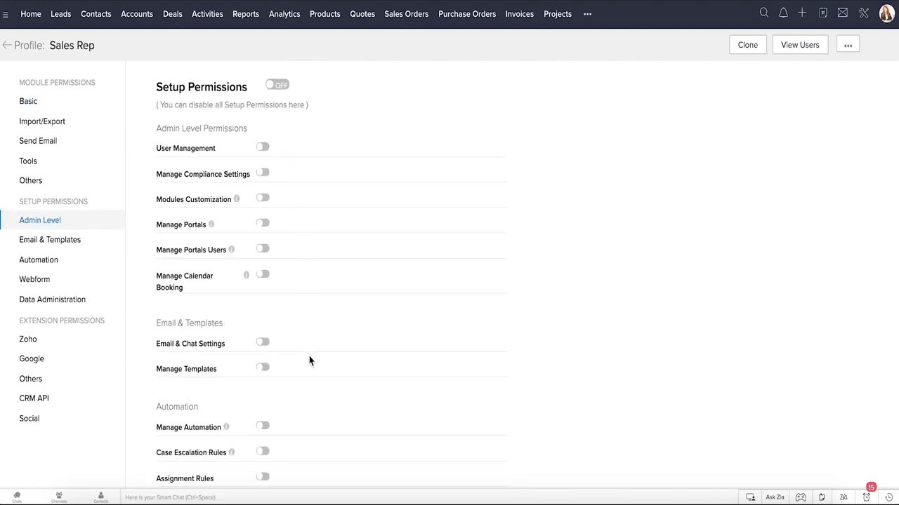
scroll(310, 361, down, 1)
scroll(310, 361, down, 5)
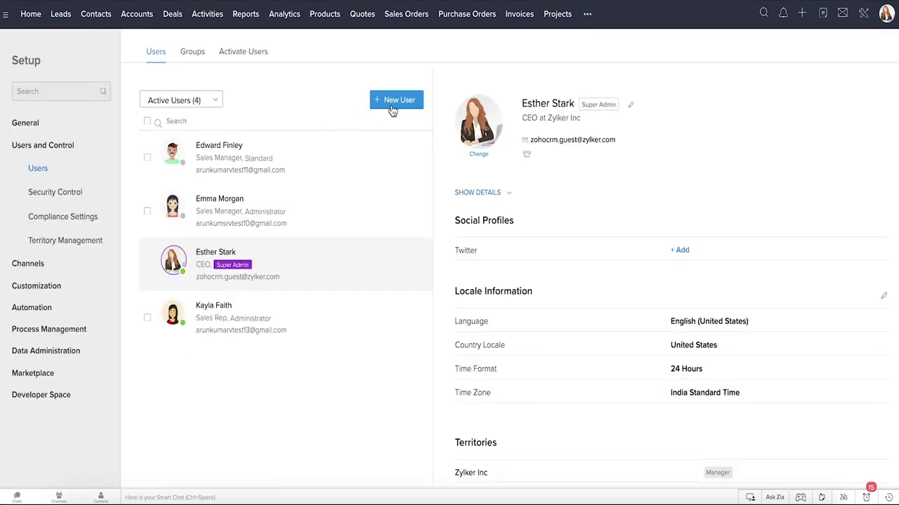
click(391, 105)
Add a Sales Manager user with their name and e-mail, then open the user fields layout editor.
click(395, 56)
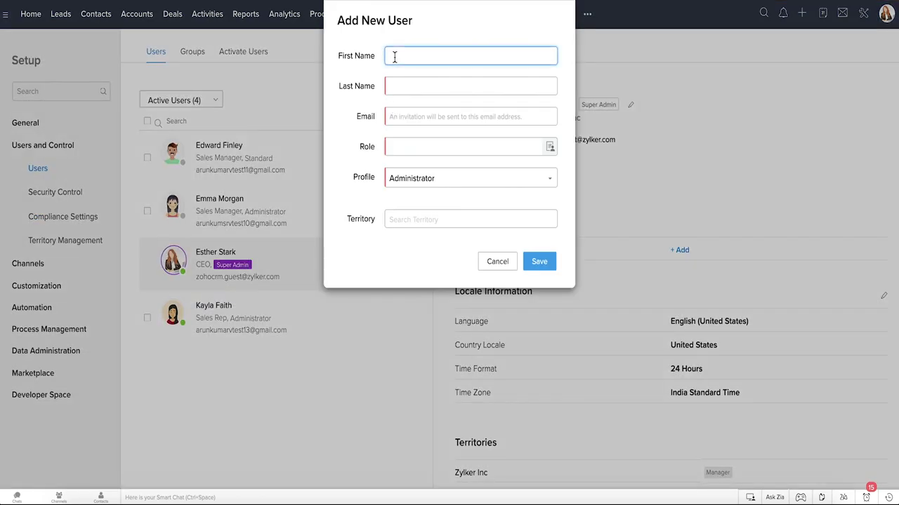
key(Tab)
key(Tab)
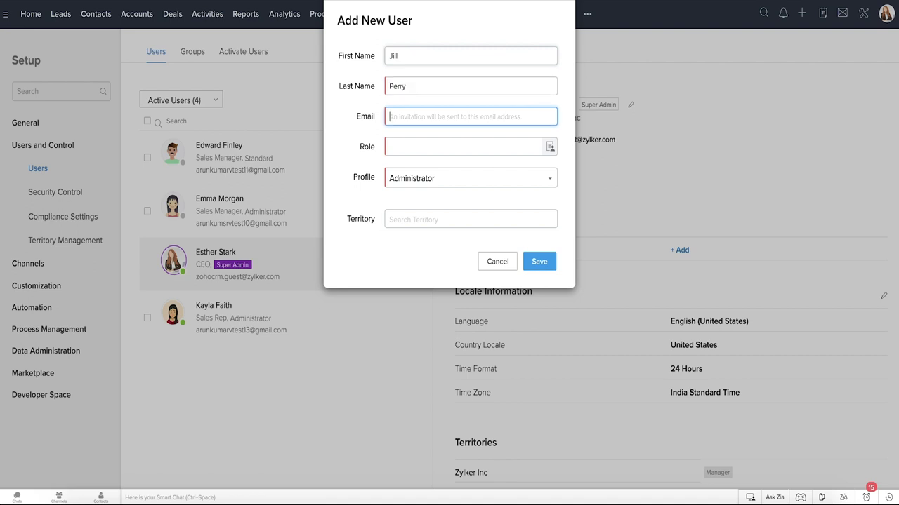
click(417, 146)
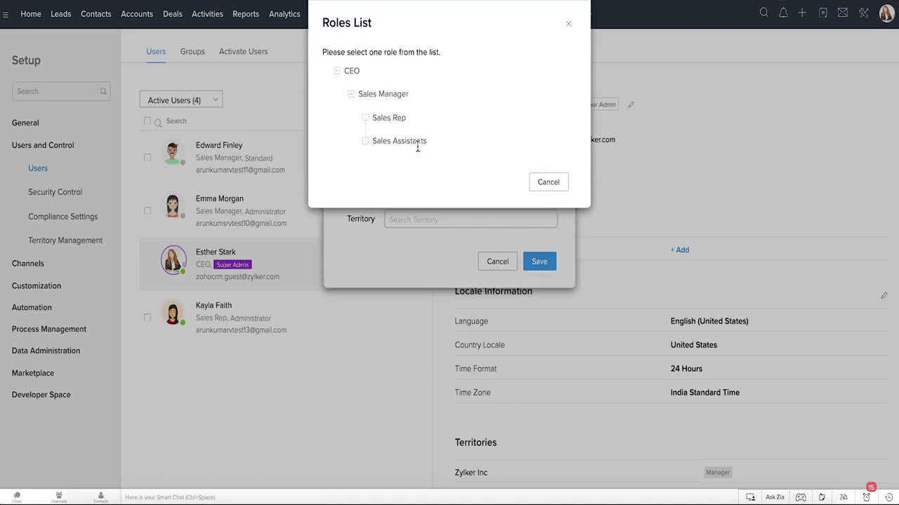
click(399, 101)
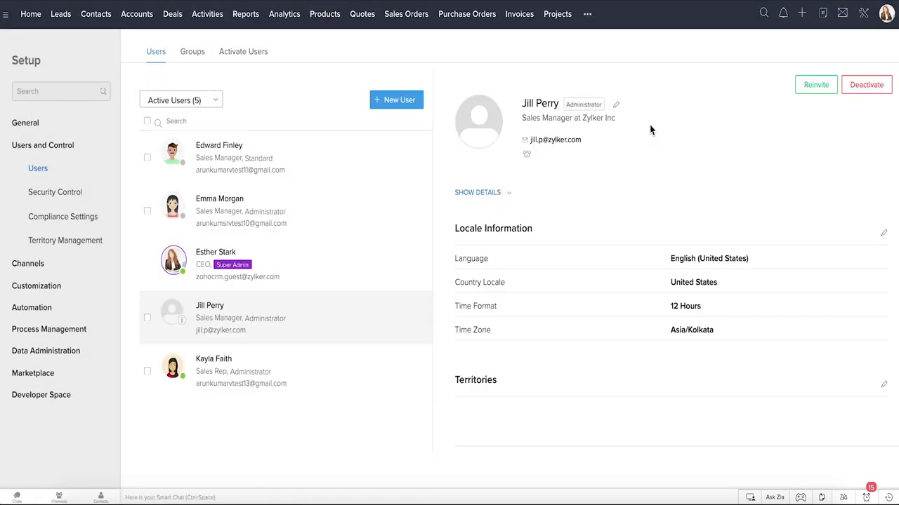
click(617, 105)
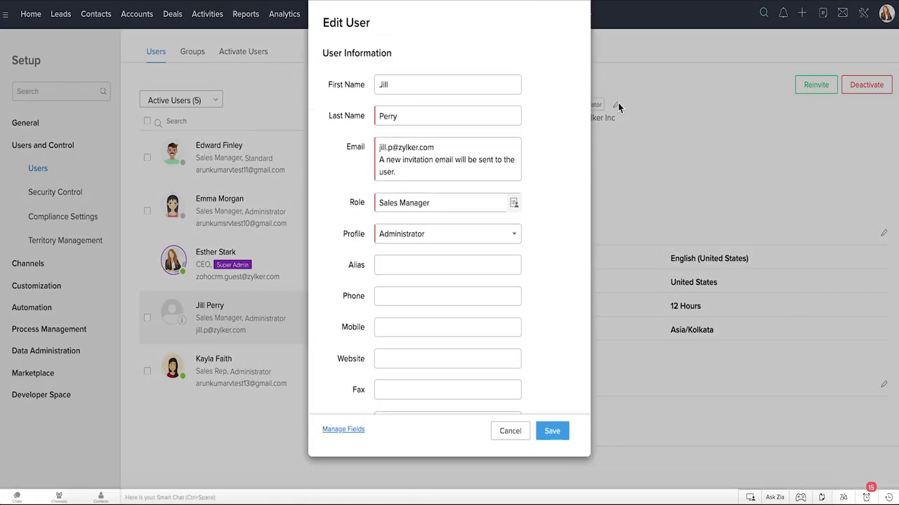
click(353, 428)
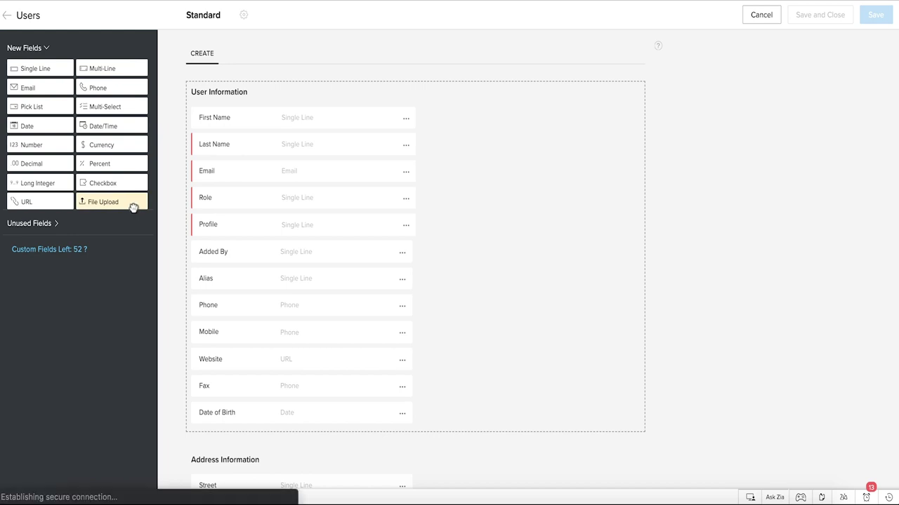
Place a File Upload field between Mobile and Website and drop the trailing ' 1' from its label.
drag(133, 203, 254, 372)
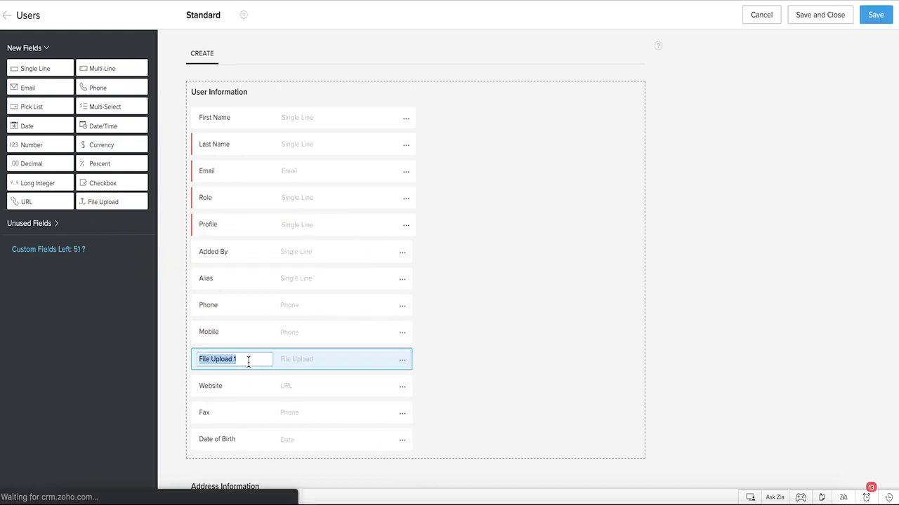
click(247, 359)
key(BackSpace)
key(BackSpace)
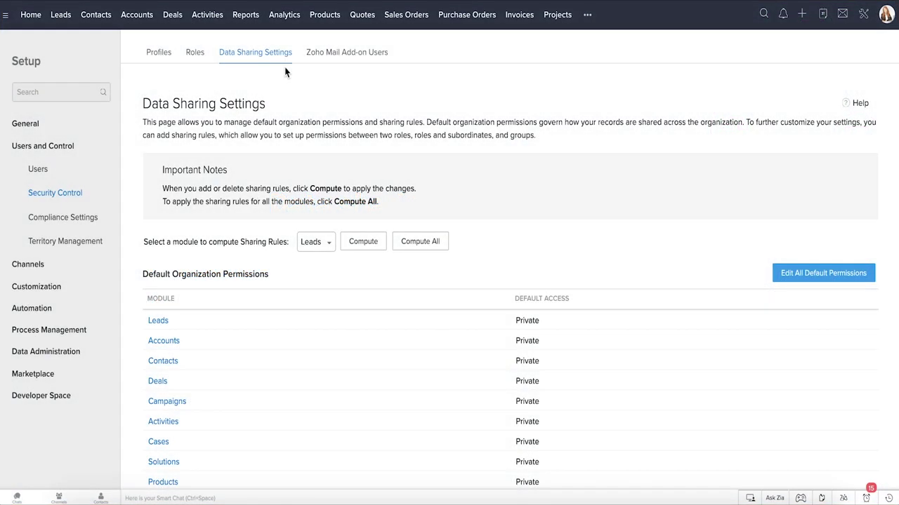
Create a Leads sharing rule from the Sales Rep role to the Sales Manager role.
scroll(500, 274, down, 15)
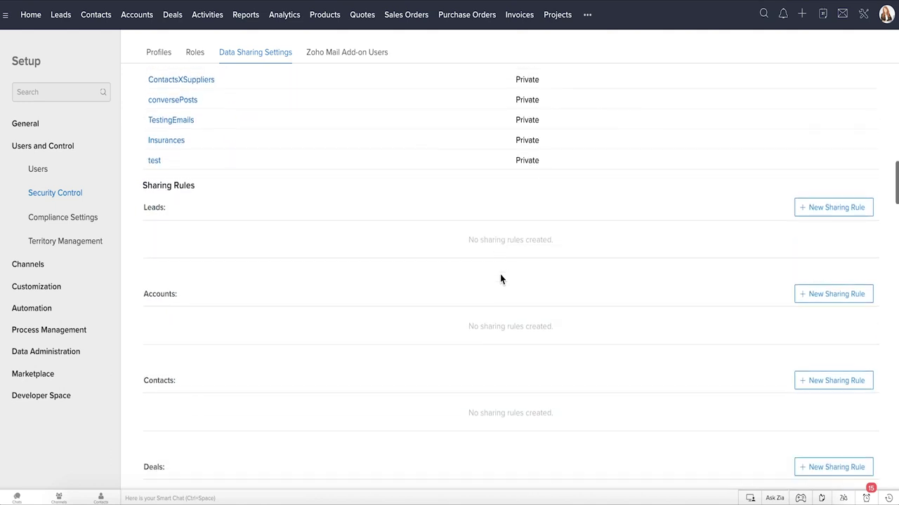
click(800, 213)
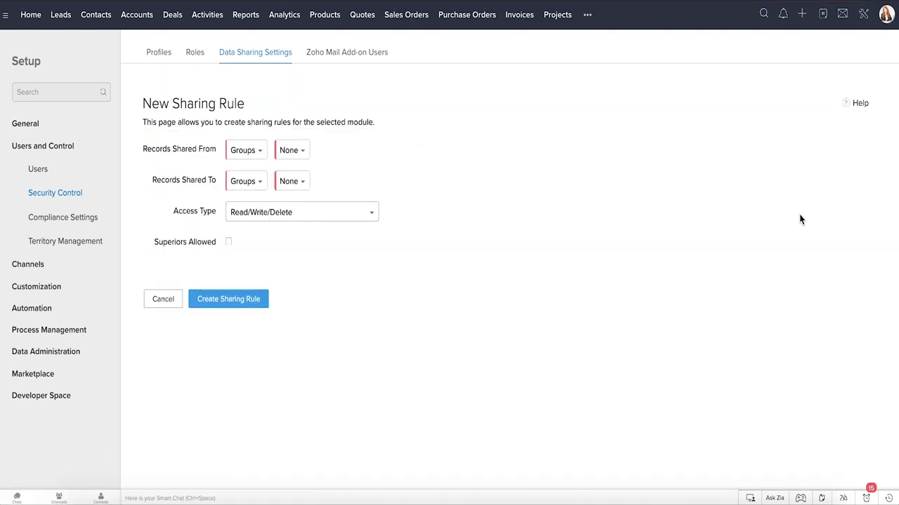
click(247, 152)
click(249, 190)
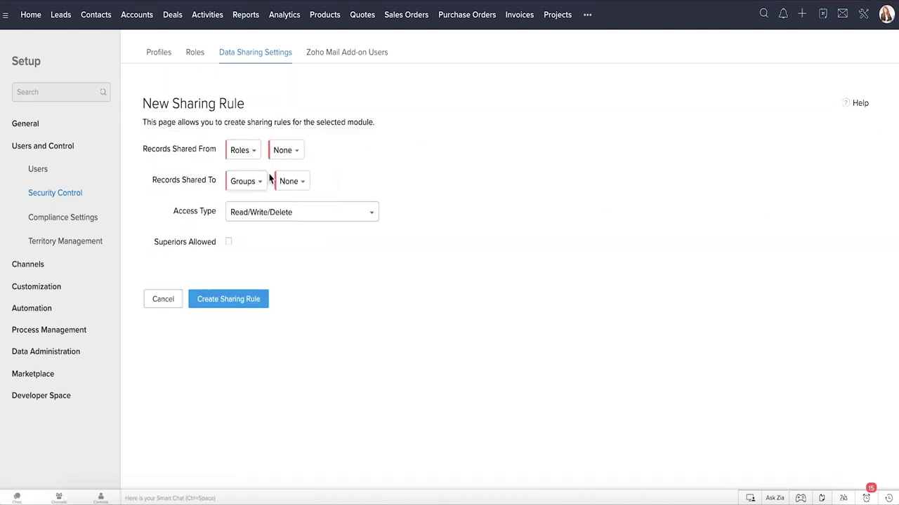
click(285, 151)
click(306, 228)
click(247, 182)
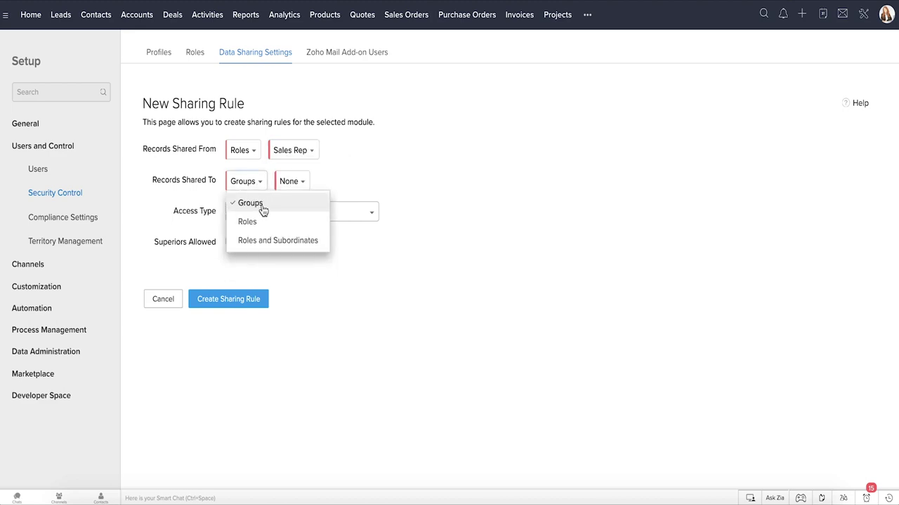
click(247, 220)
click(285, 184)
click(321, 238)
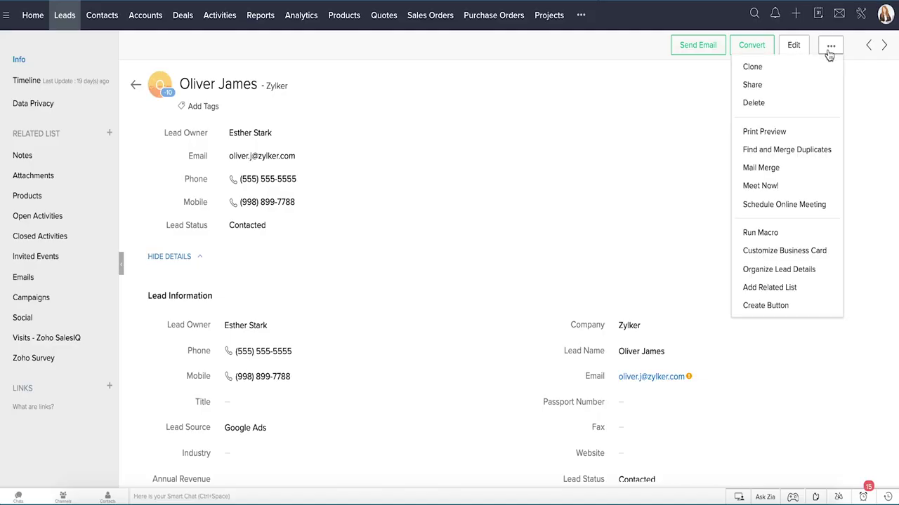
click(807, 85)
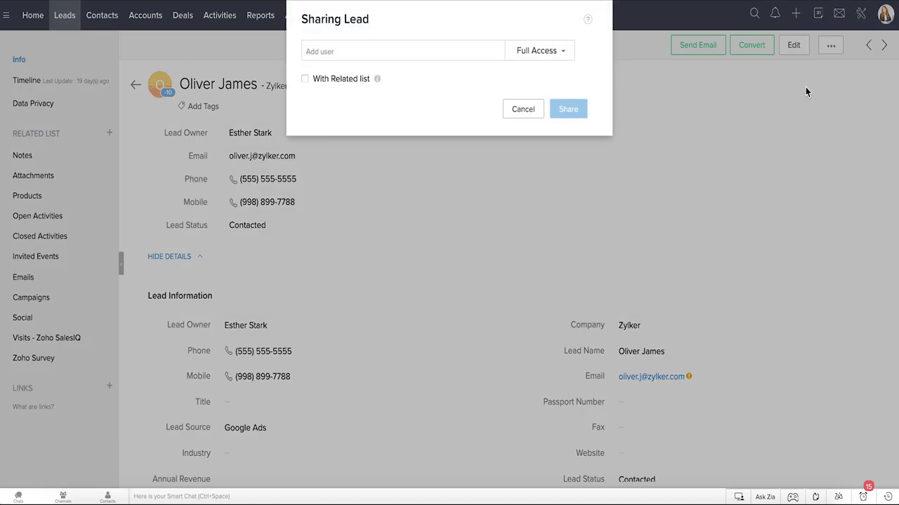
Add the sales manager as the lead's share recipient with Read Only access.
click(485, 50)
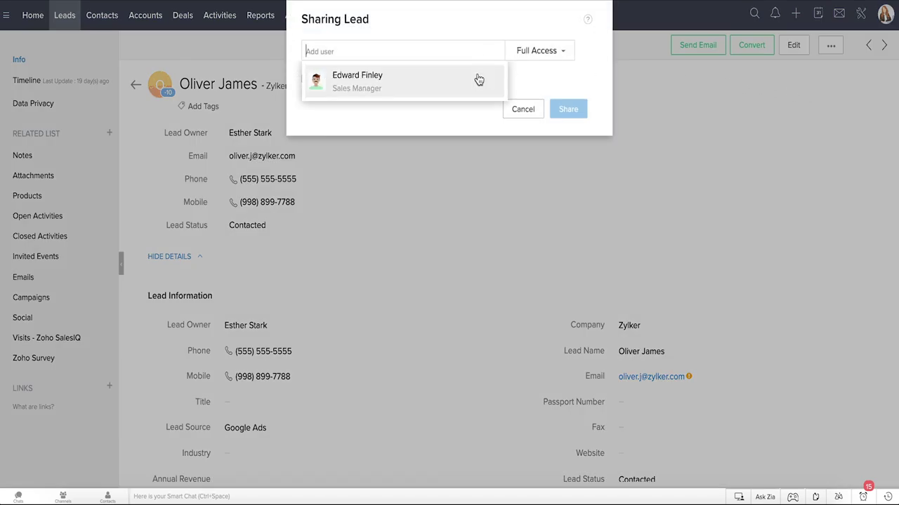
click(479, 79)
click(544, 53)
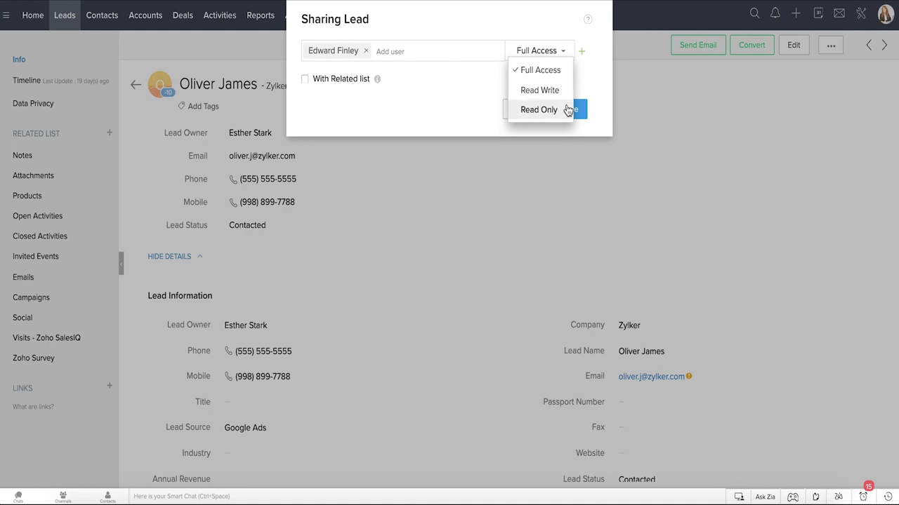
click(539, 109)
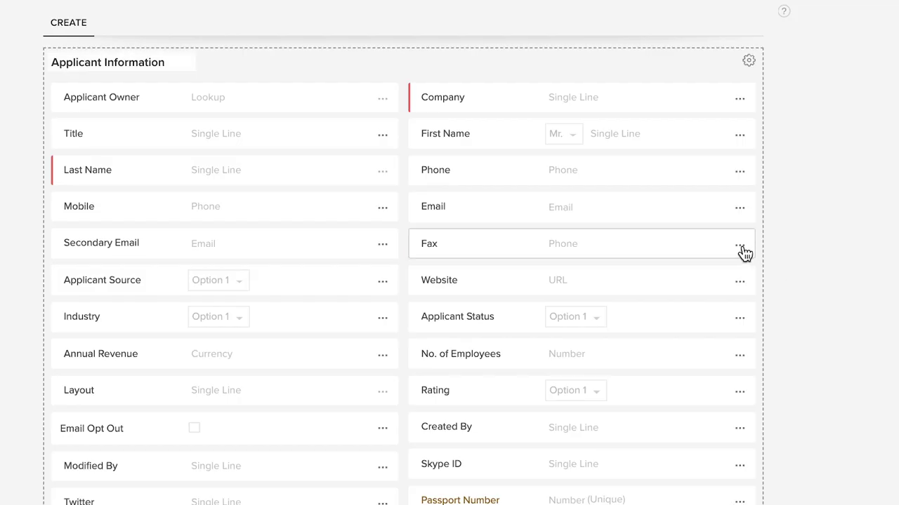
Open the Fax field's options menu in the Applicant Information section.
click(853, 72)
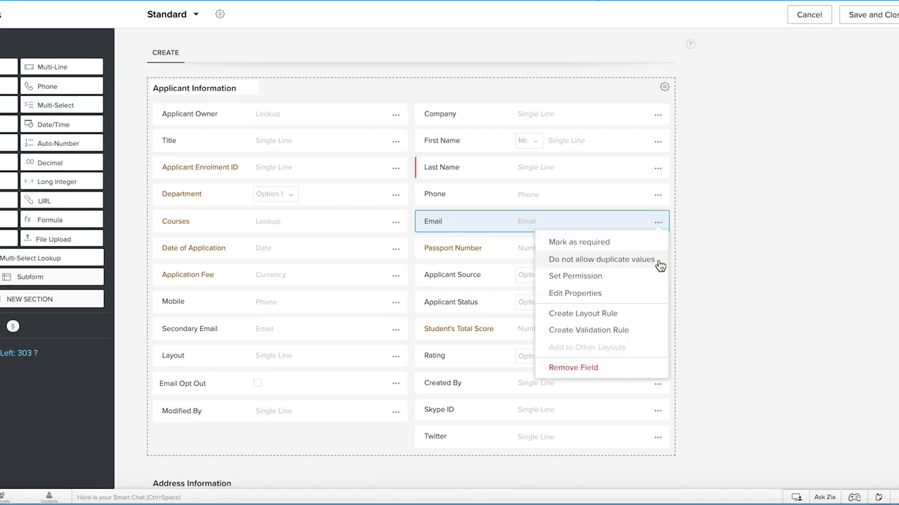
Set Email as Required, Do not allow duplicate values, and Contains Personal Data (Sensitive).
click(651, 291)
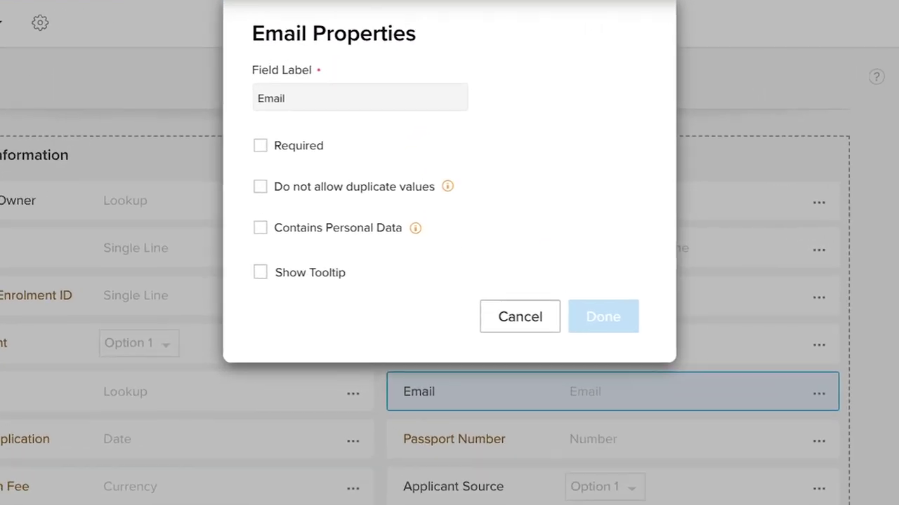
click(316, 149)
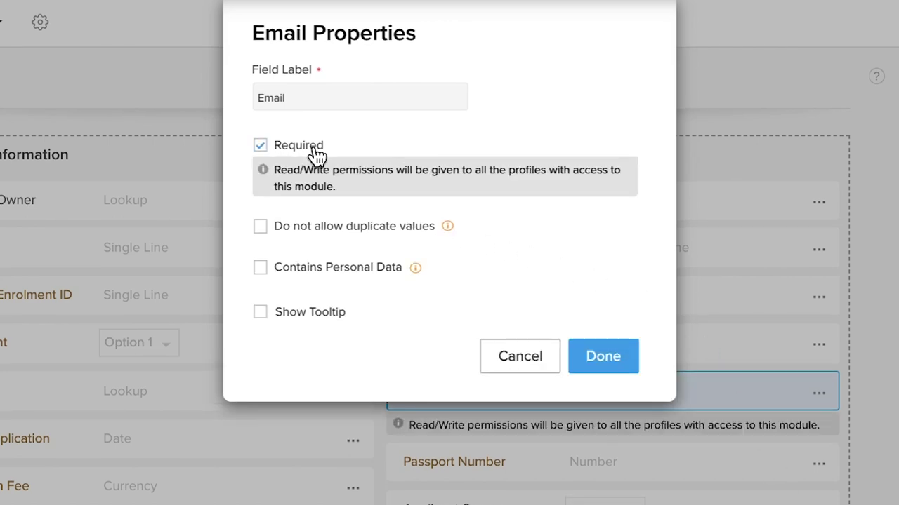
click(427, 227)
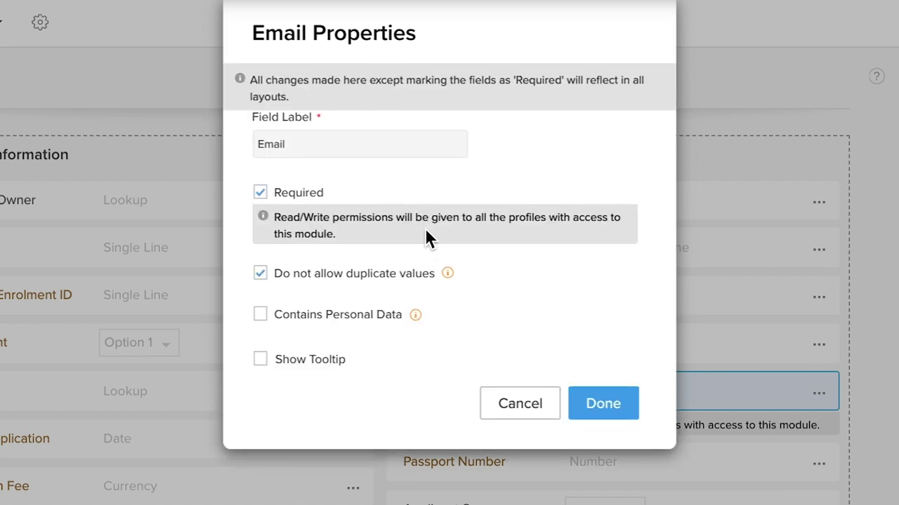
mouse_move(456, 279)
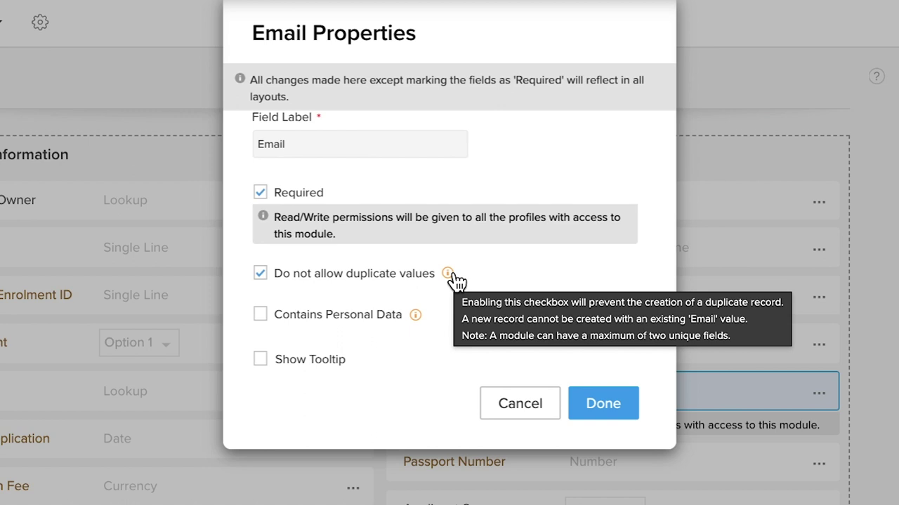
click(394, 317)
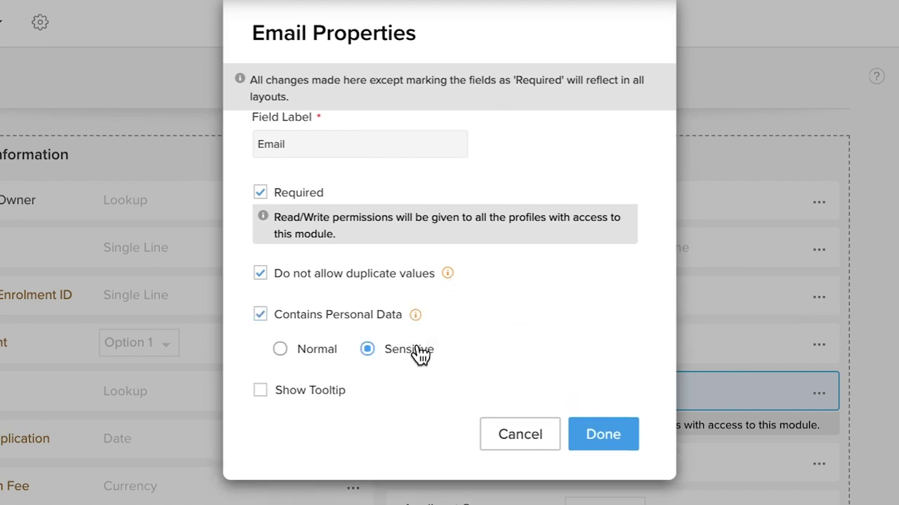
click(602, 434)
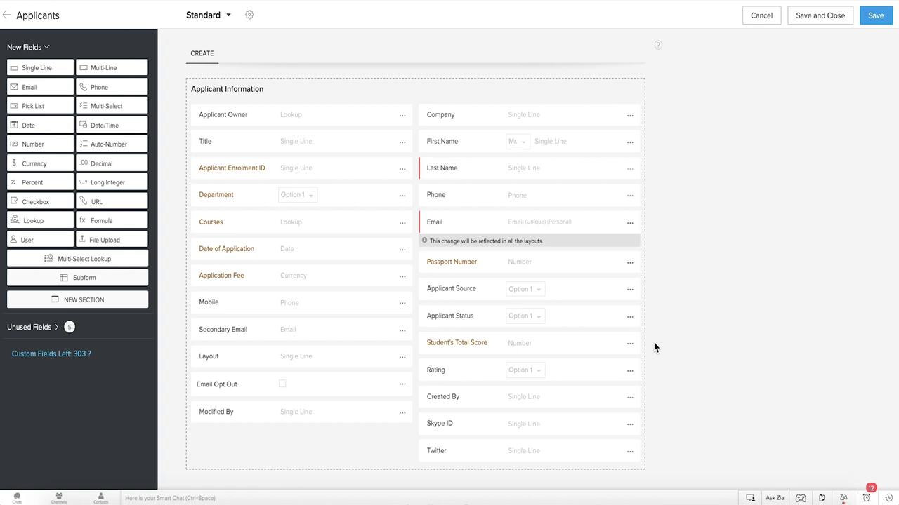
Give Management Staff Read Only permission on Student's Total Score and save.
click(630, 344)
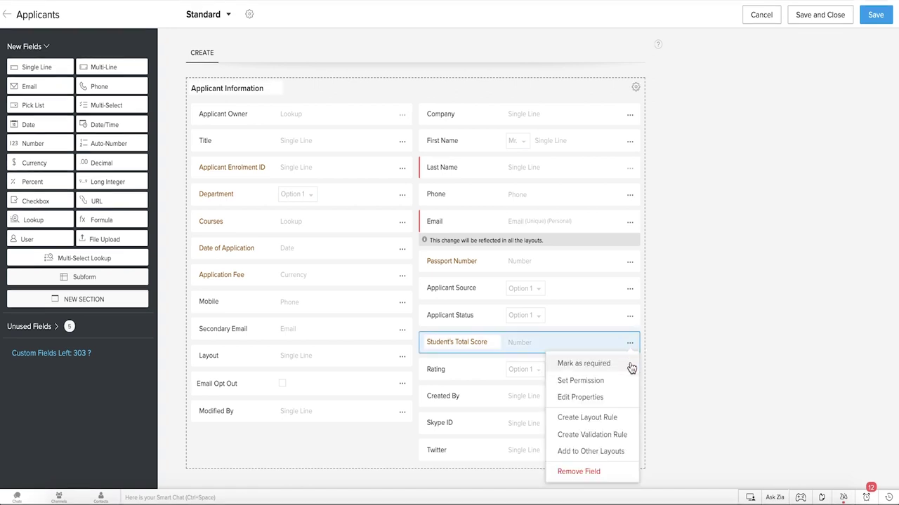
click(626, 382)
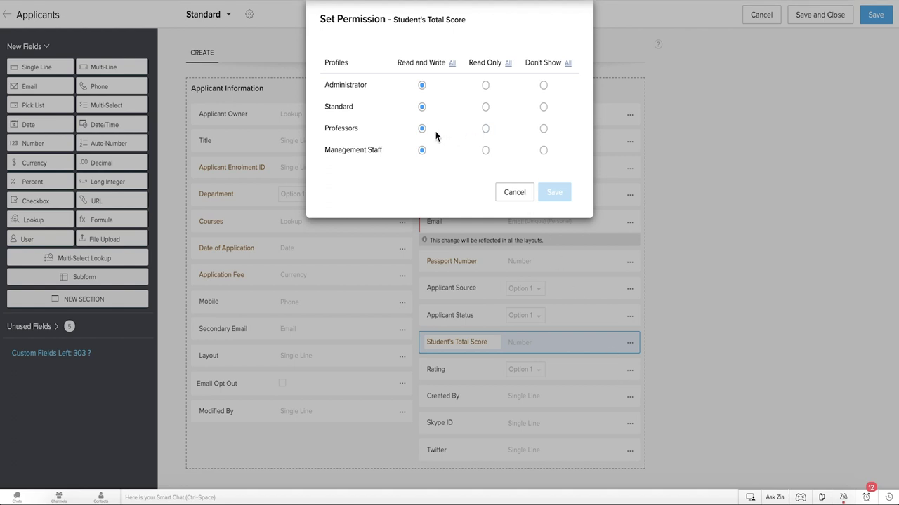
click(485, 151)
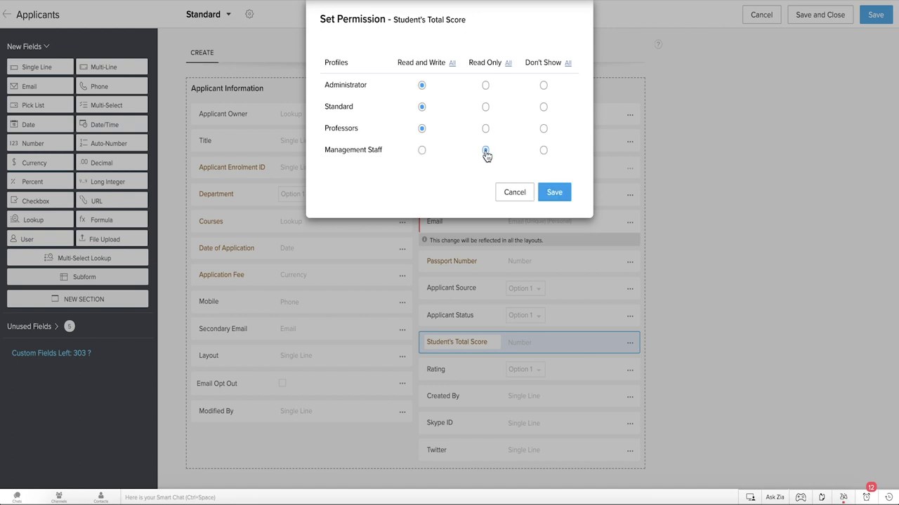
click(554, 192)
click(630, 329)
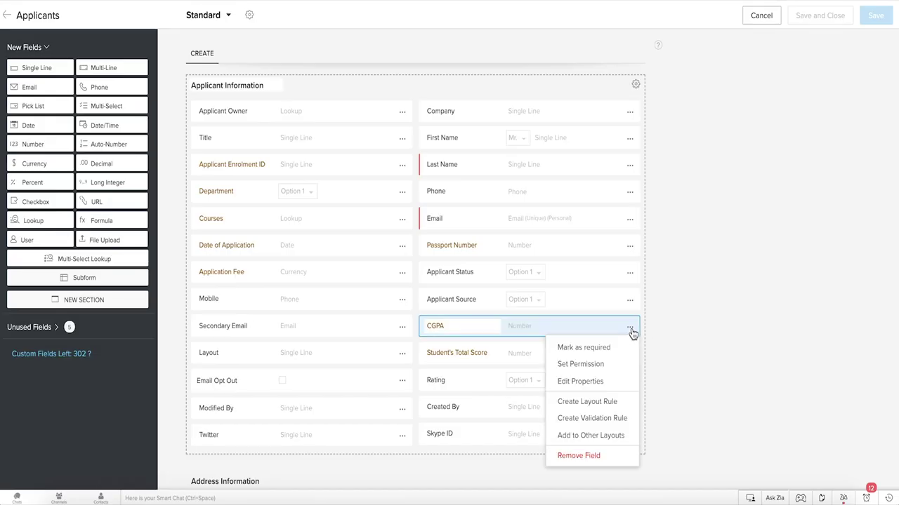
Create a CGPA validation rule with criterion CGPA < 3 and alert 'CGPA can't be less than 3!'.
click(635, 421)
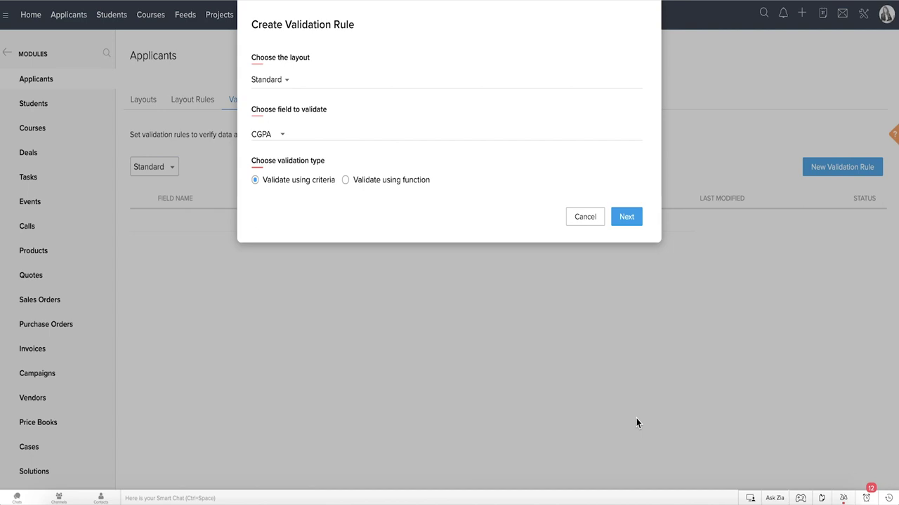
click(628, 219)
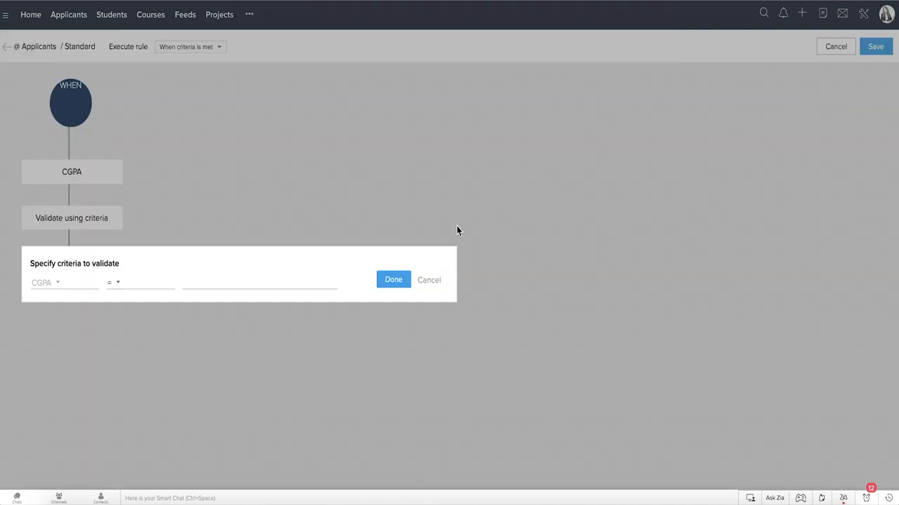
click(114, 281)
click(132, 357)
click(215, 281)
text(3)
click(398, 283)
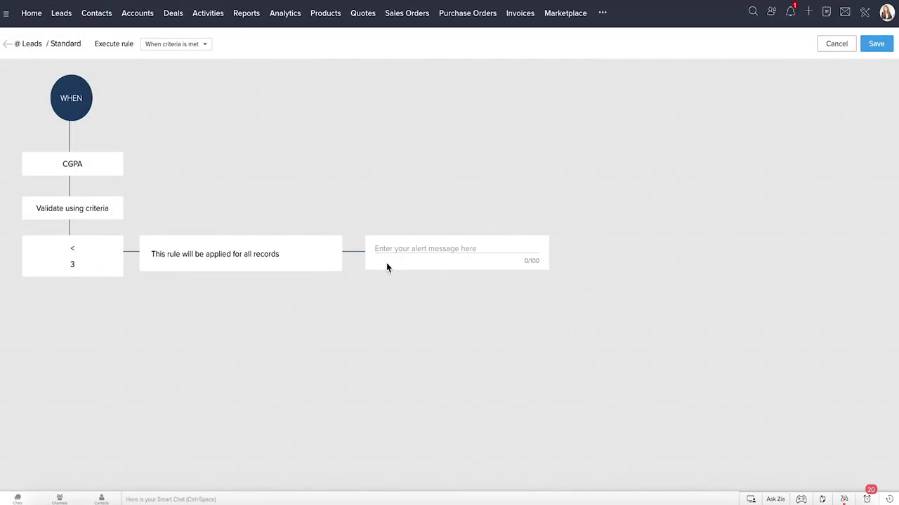
click(388, 253)
text(CGPA can't be less than 3!)
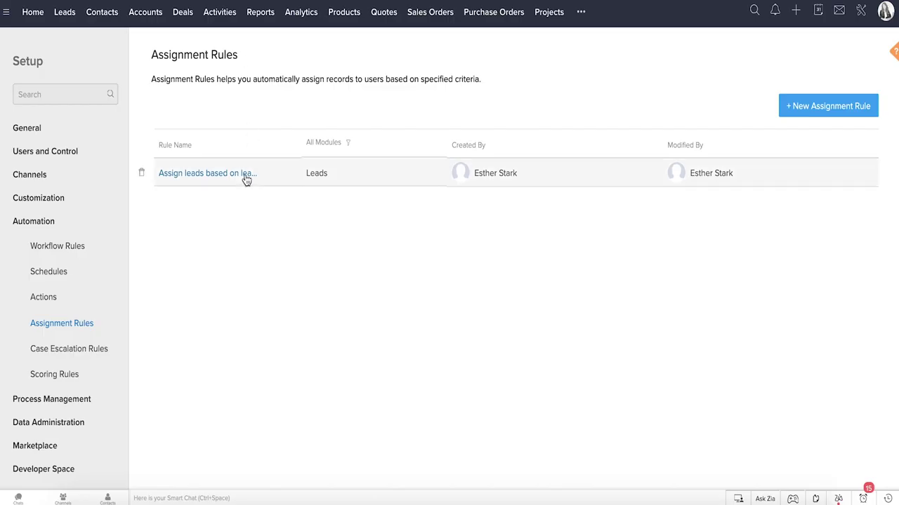
Review the 'Assign leads based on lead source' rule, then go to the email configuration settings.
click(245, 176)
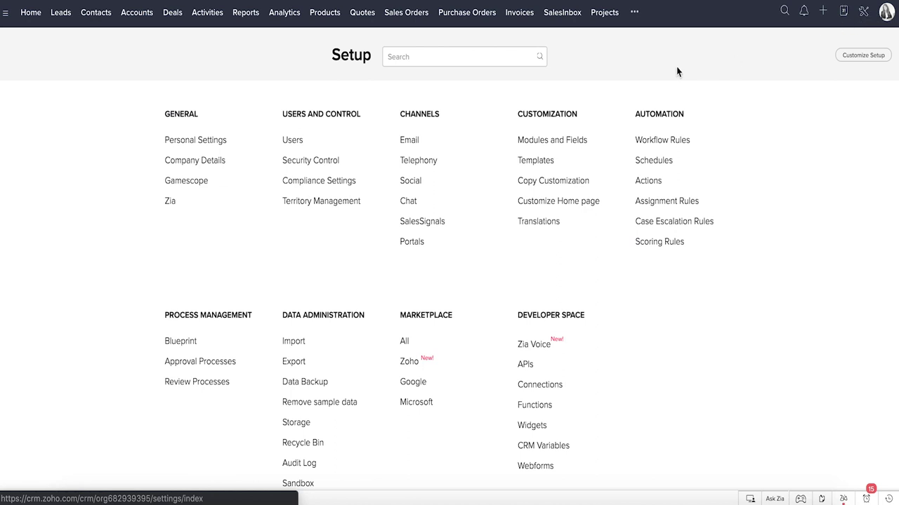
click(413, 140)
Connect Zoho Mail via IMAP, entering the account holder's name, e-mail address and mailbox password.
click(397, 337)
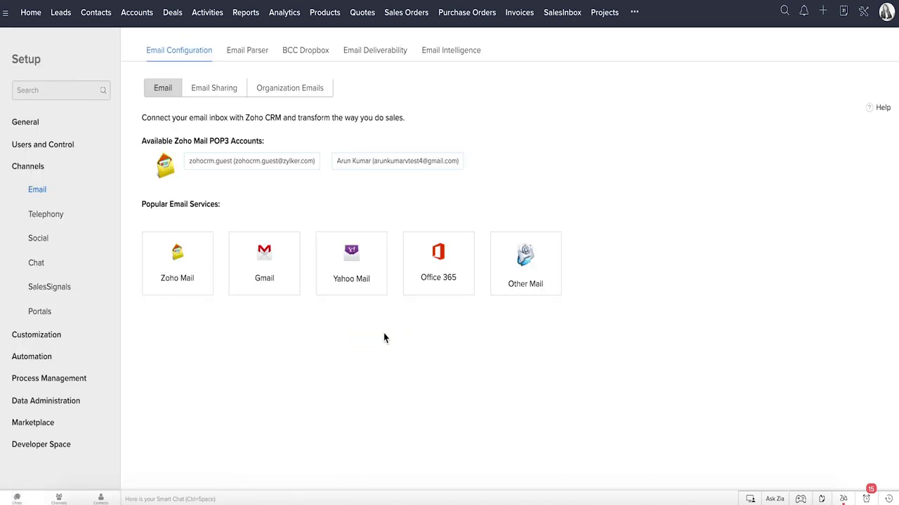
click(192, 269)
click(255, 218)
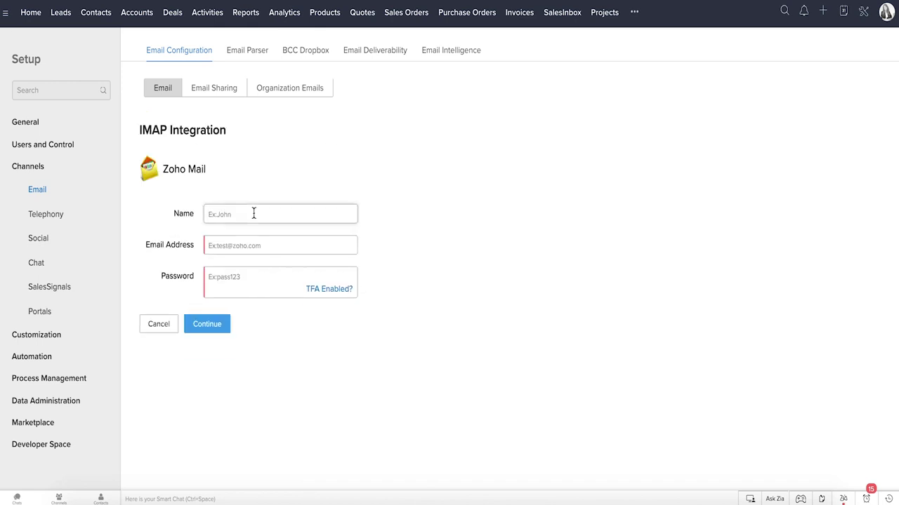
click(279, 214)
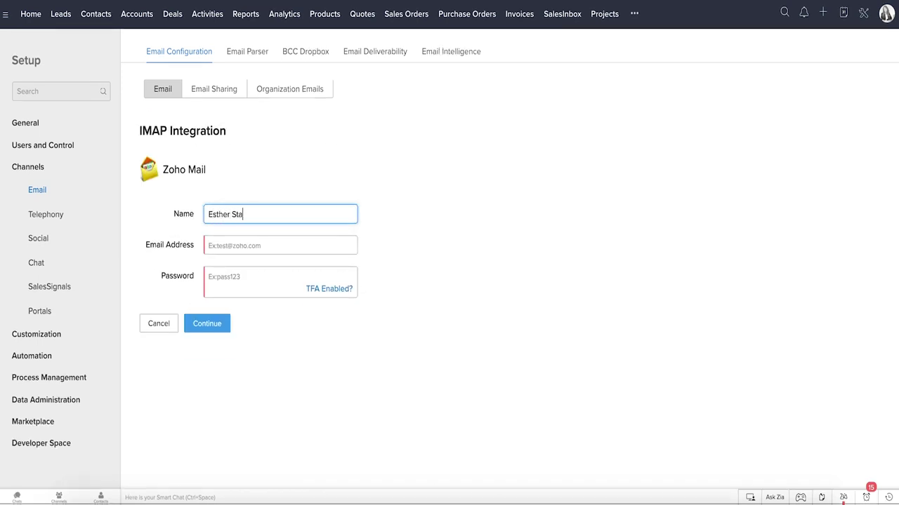
key(Tab)
key(ctrl+v)
click(257, 273)
text(pass123456)
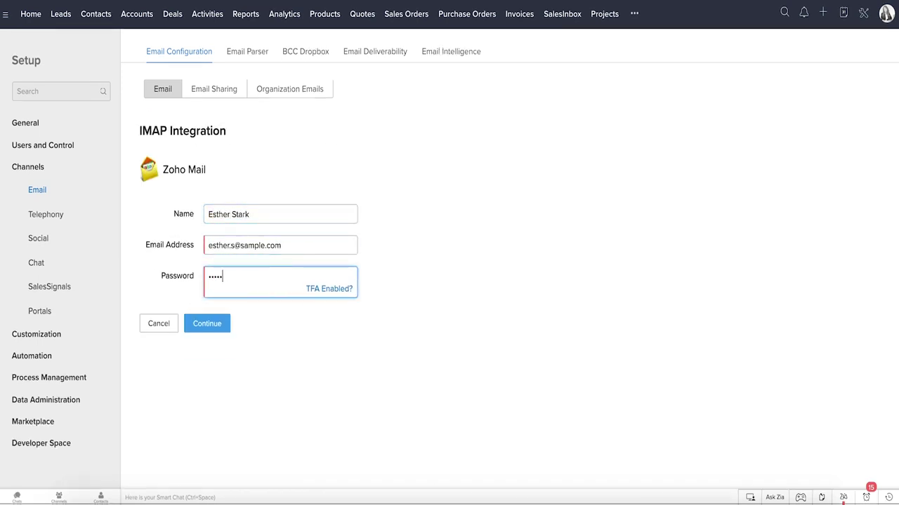
click(229, 335)
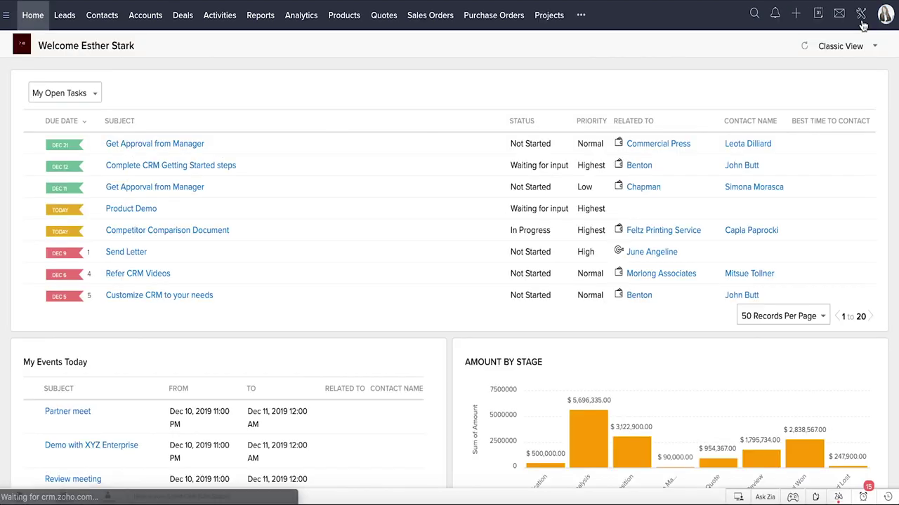
Glance at the organization e-mail addresses list and return to the Setup overview page.
click(860, 14)
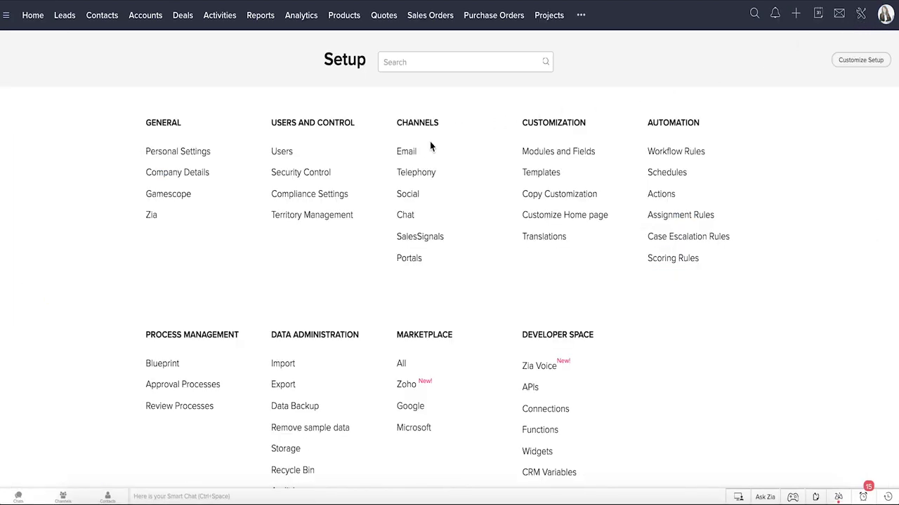
click(407, 152)
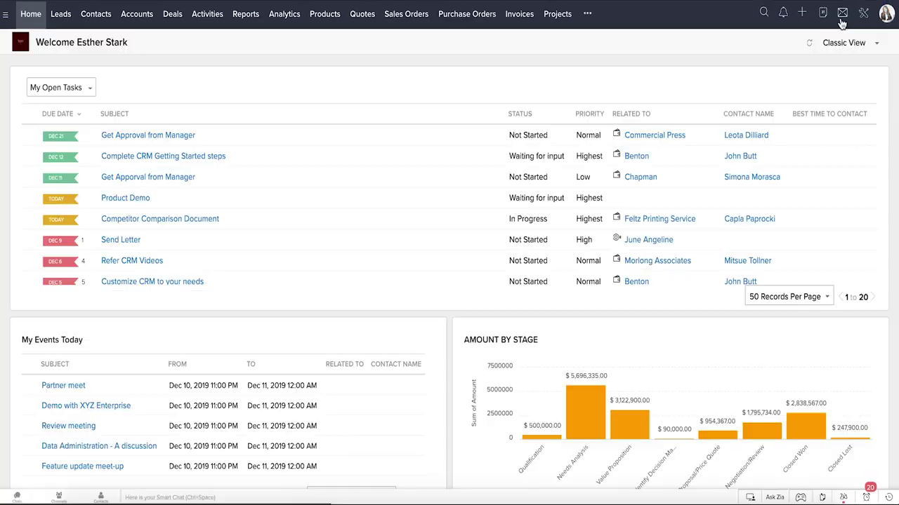
click(863, 14)
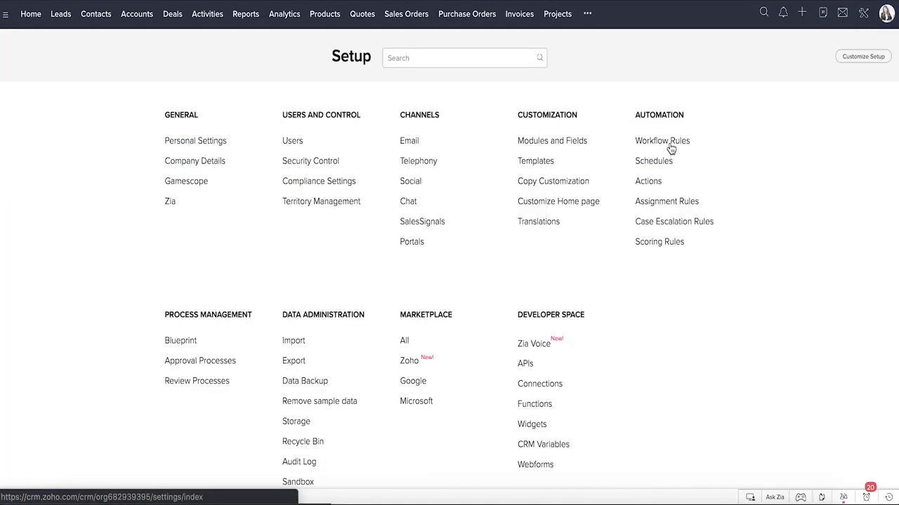
In the Seasons Greetings template, insert the Lead Name merge field after 'Dear' using #lead.
click(544, 164)
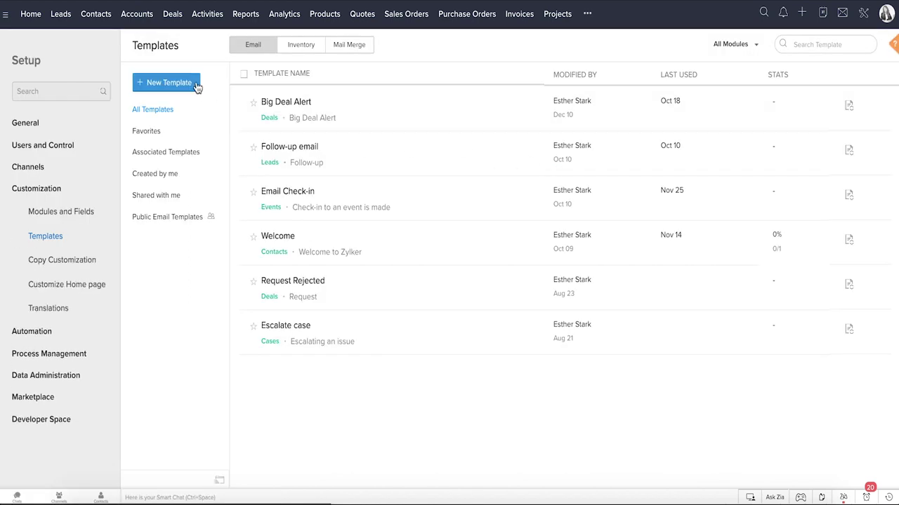
text(#le)
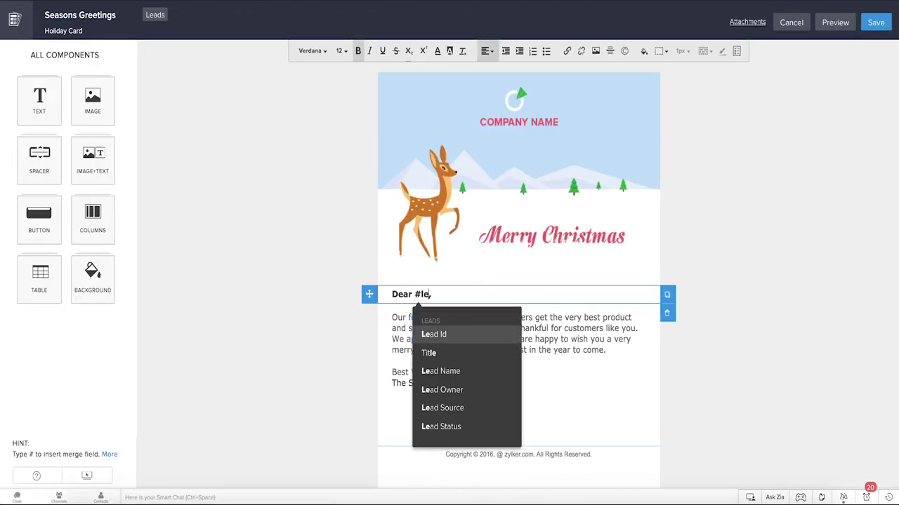
text(ad)
key(Down)
key(Return)
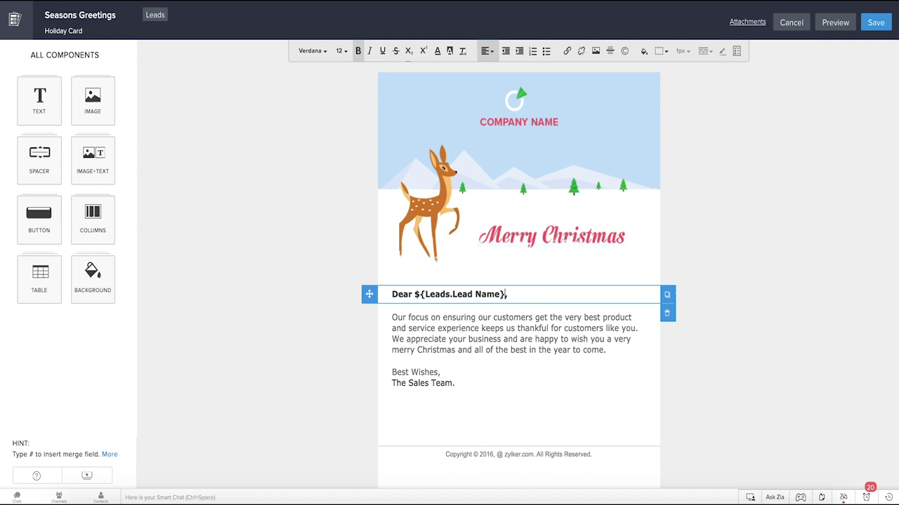